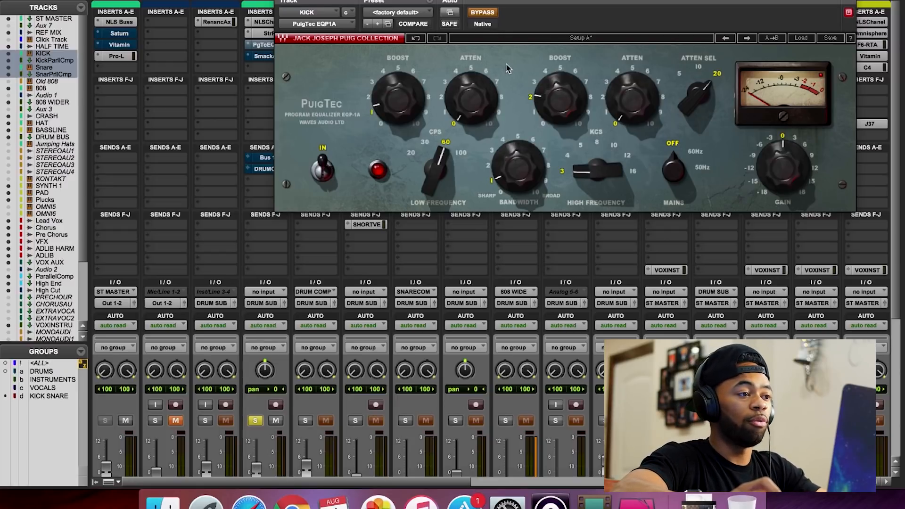
Step: Activate the bypassed PuigTec EQP1A and Smack Attack inserts on the KICK track, comparing the kick with each plugin off and on
left_click(483, 14)
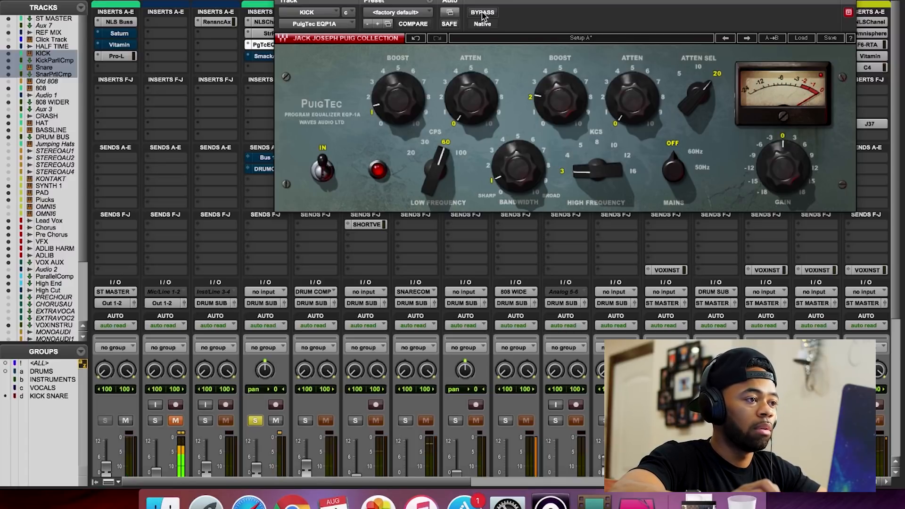
left_click(483, 14)
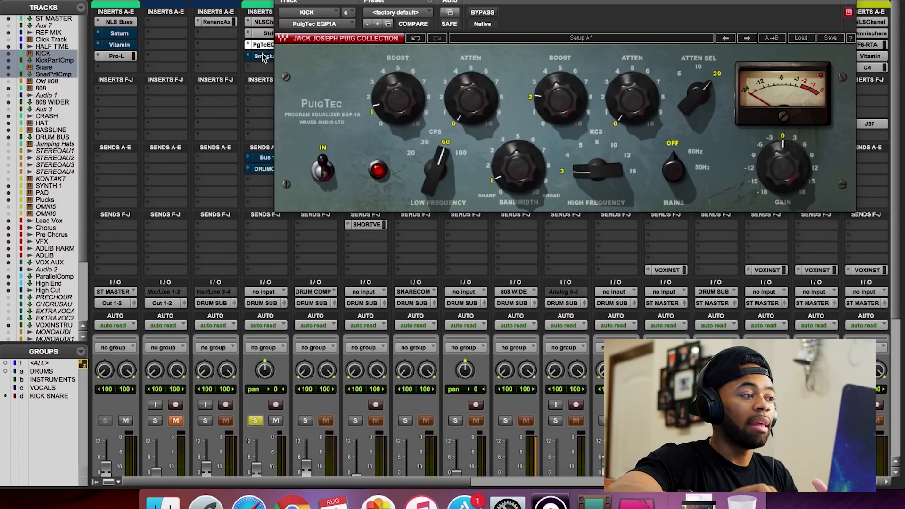
left_click(262, 57)
left_click_drag(331, 4, 287, 1)
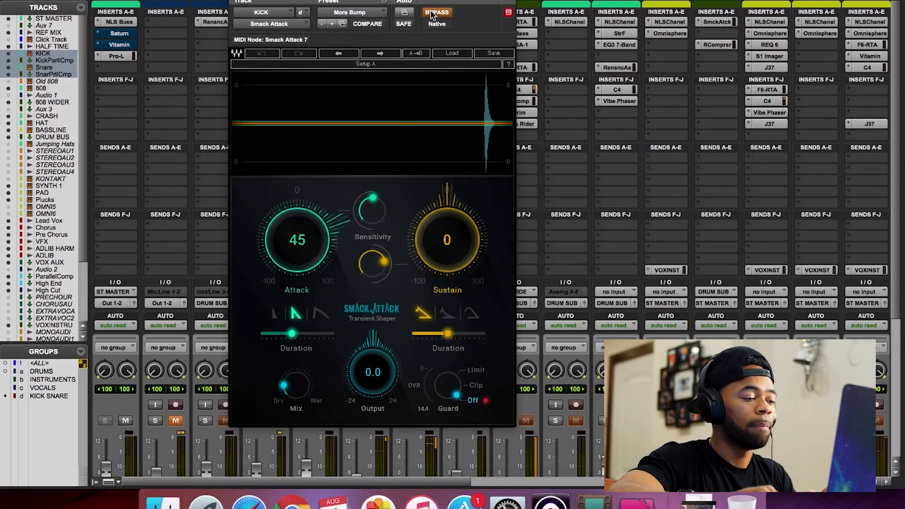
left_click(430, 16)
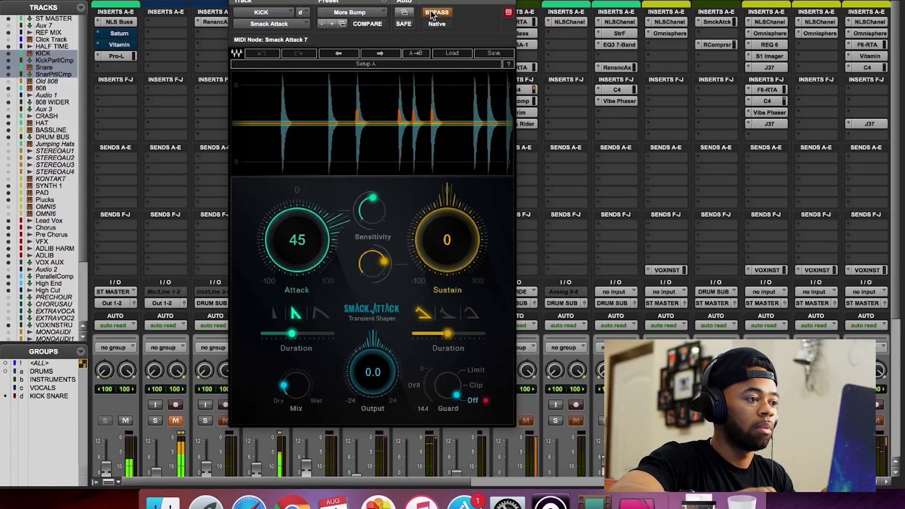
left_click(432, 12)
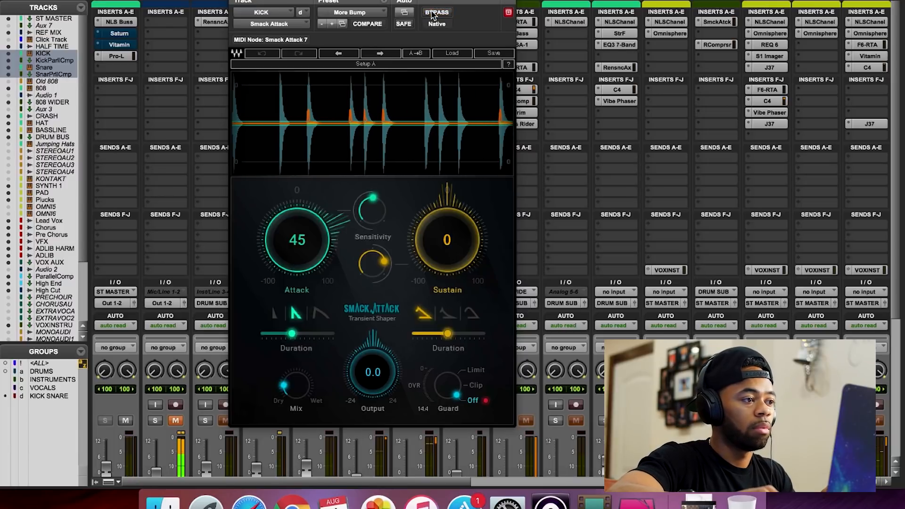
left_click_drag(431, 1, 549, 0)
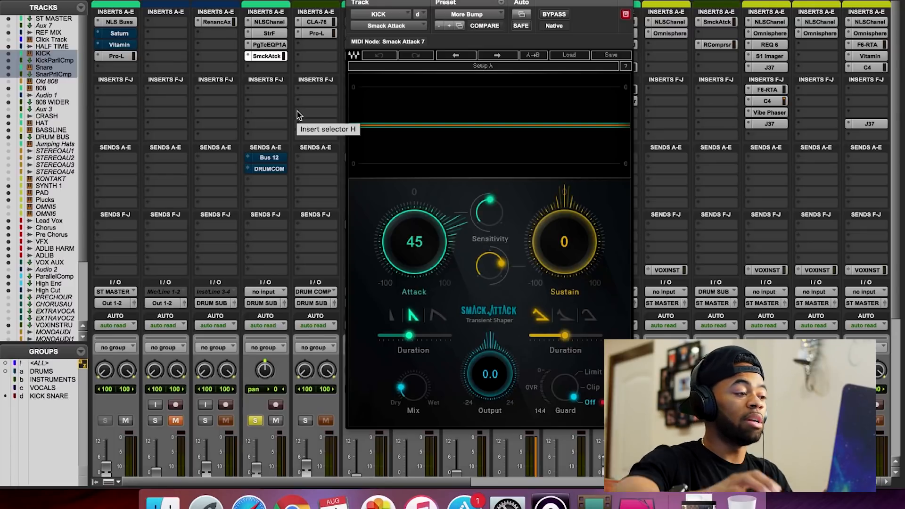
Step: Unmute the KICK track's DRUM COMP send and open its send window
left_click(267, 169)
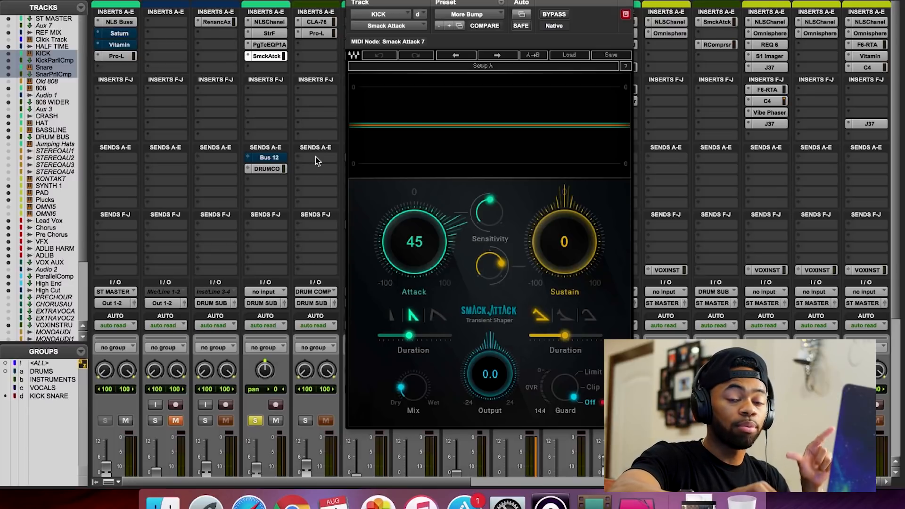
left_click(268, 170)
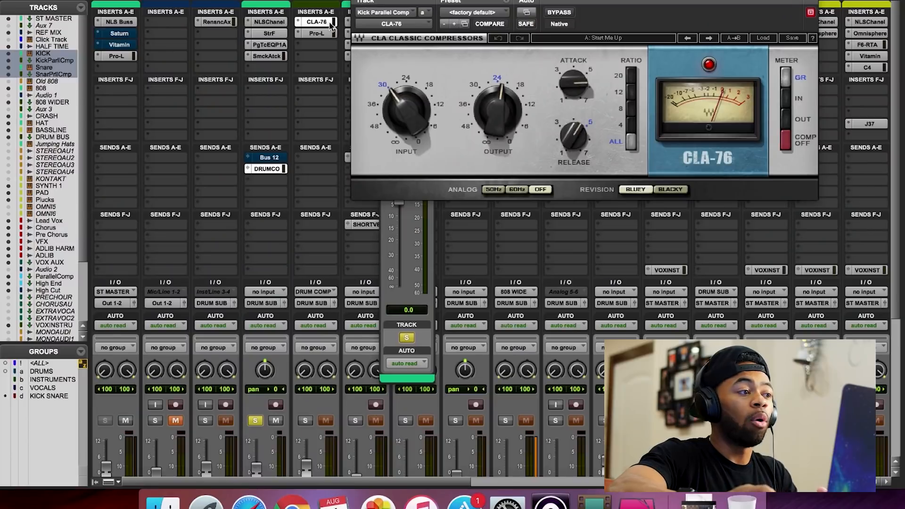
Step: Open the FabFilter Pro-L on the Kick Parallel Comp track and toggle it between bypassed and active
left_click(325, 33)
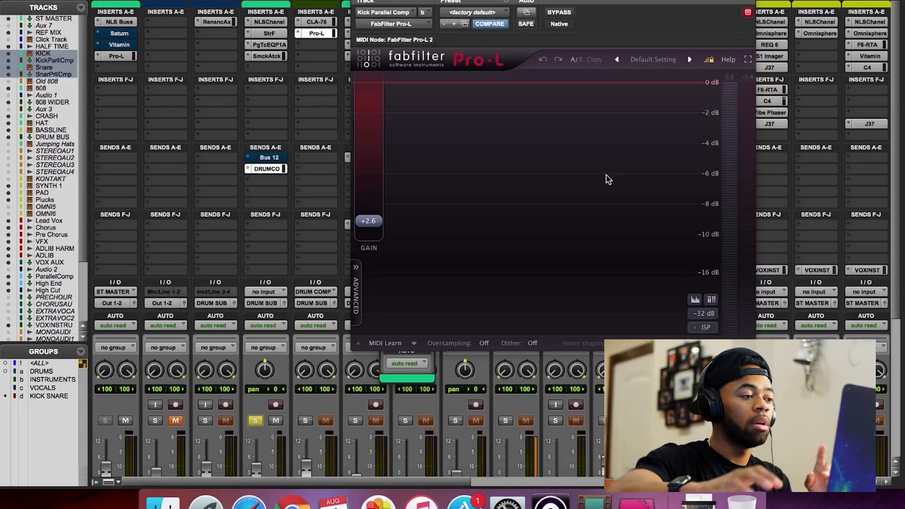
left_click(315, 34, "super")
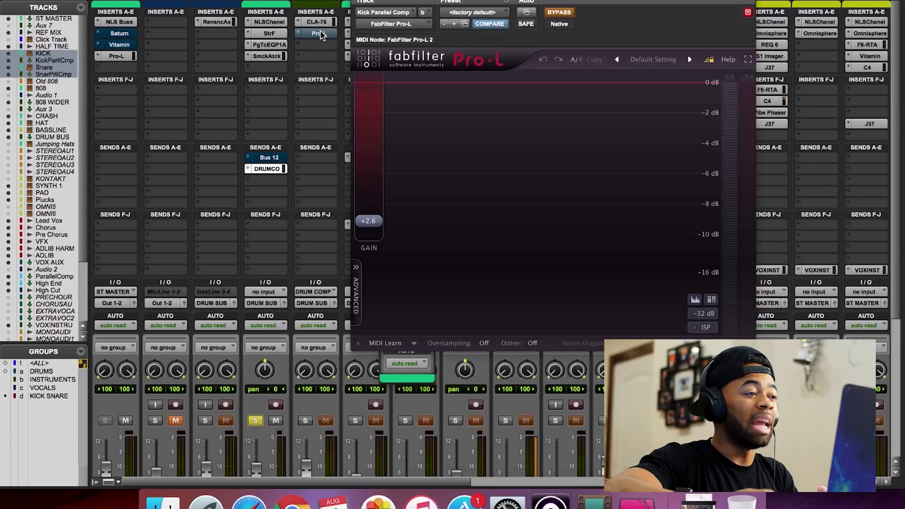
left_click(319, 33, "super")
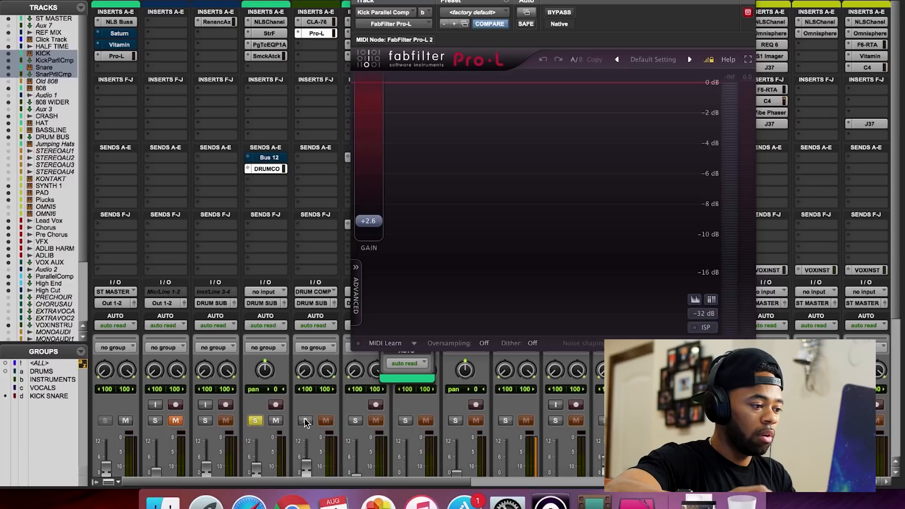
Step: Compare the kick with and without parallel compression by muting and unmuting its DRUM COMP send during playback
left_click(273, 169, "super")
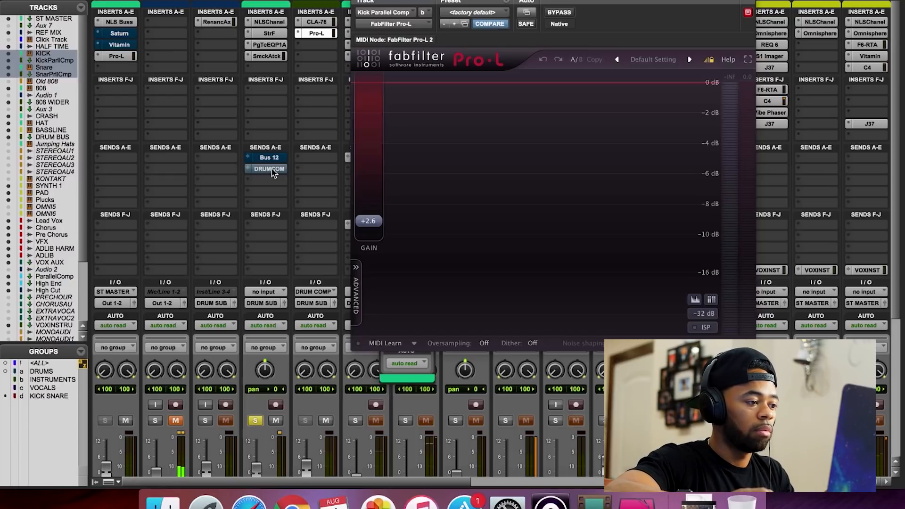
left_click(273, 171, "super")
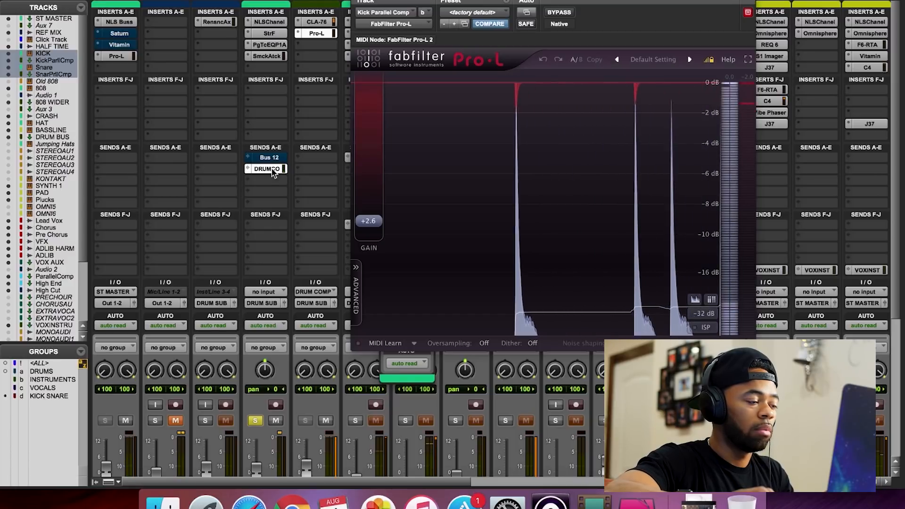
left_click(273, 171, "super")
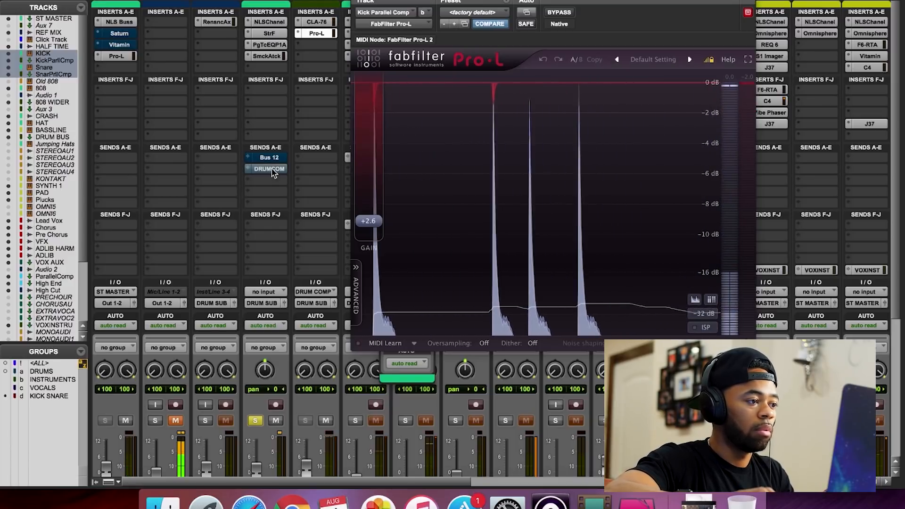
left_click(273, 170, "super")
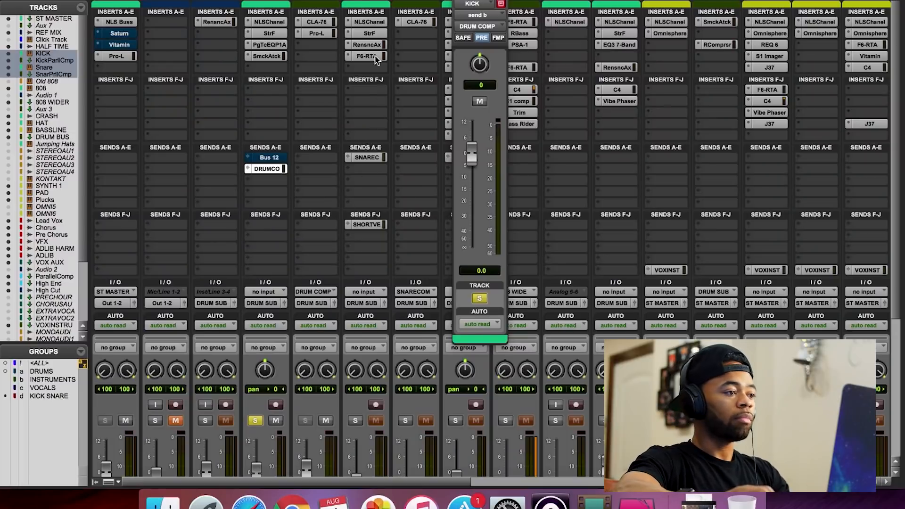
Step: Bypass the Snare track's F6-RTA and Renaissance Axx inserts and switch the solo from KICK to Snare
left_click(373, 54, "super")
left_click(371, 46, "super")
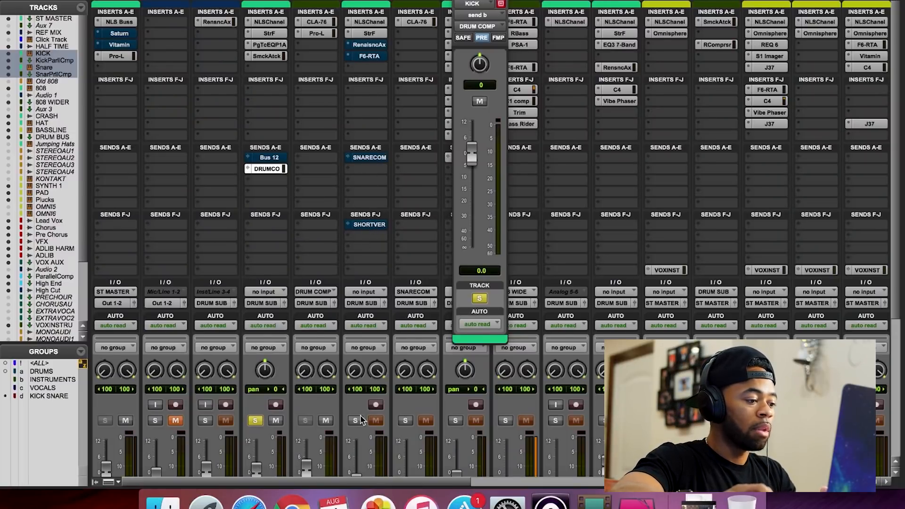
left_click(257, 422)
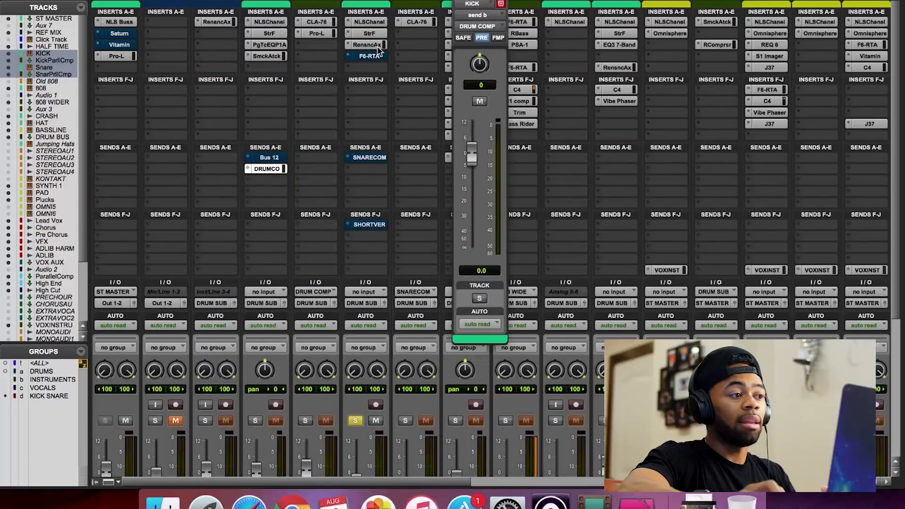
Step: Open the Renaissance Axx on the Snare track and reactivate it after hearing the snare with it bypassed
left_click(377, 46)
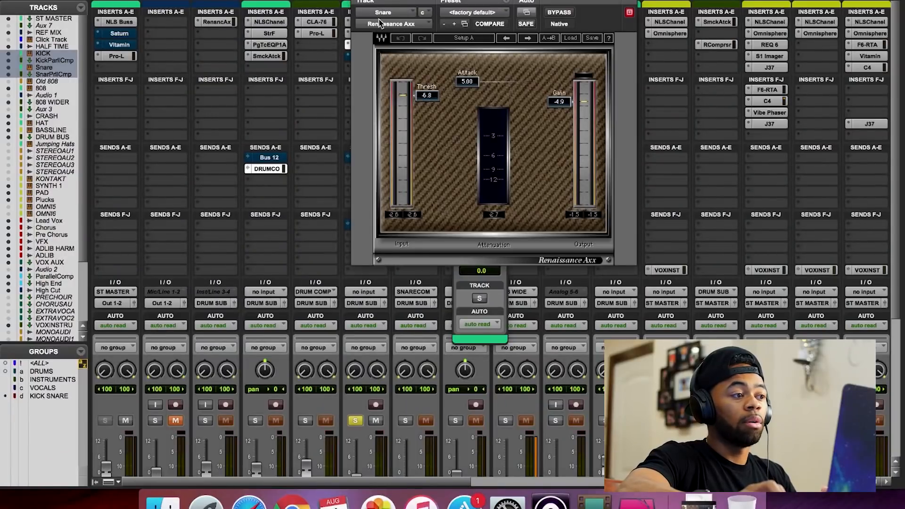
left_click_drag(390, 3, 510, 26)
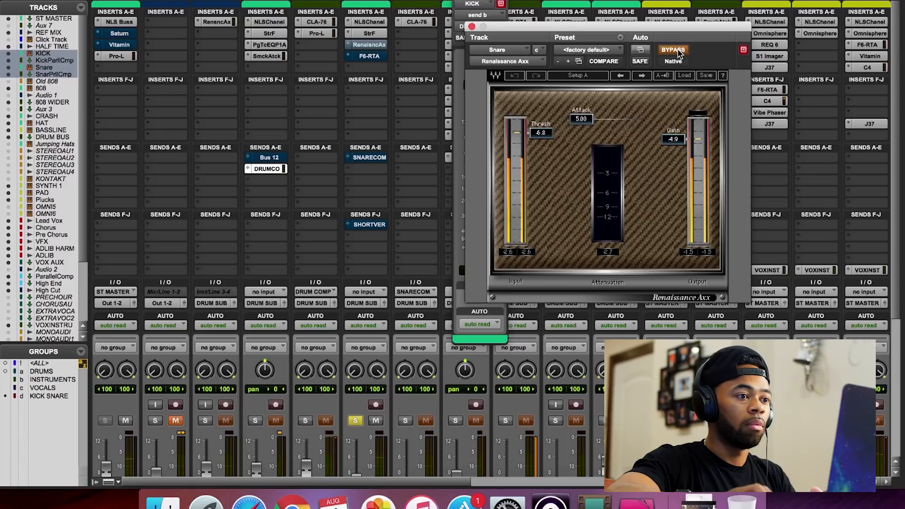
left_click(680, 53)
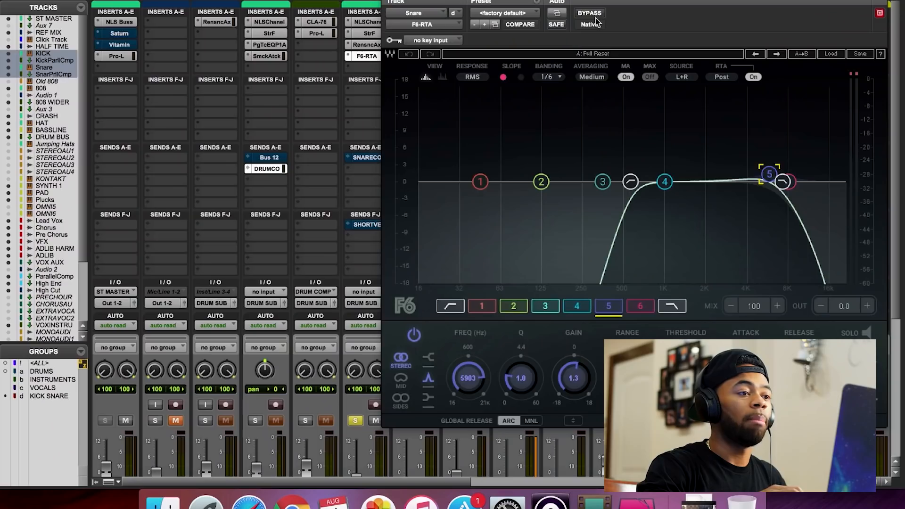
Step: Activate the F6-RTA equalizer on the Snare track, comparing the snare with it bypassed and active
left_click(593, 14)
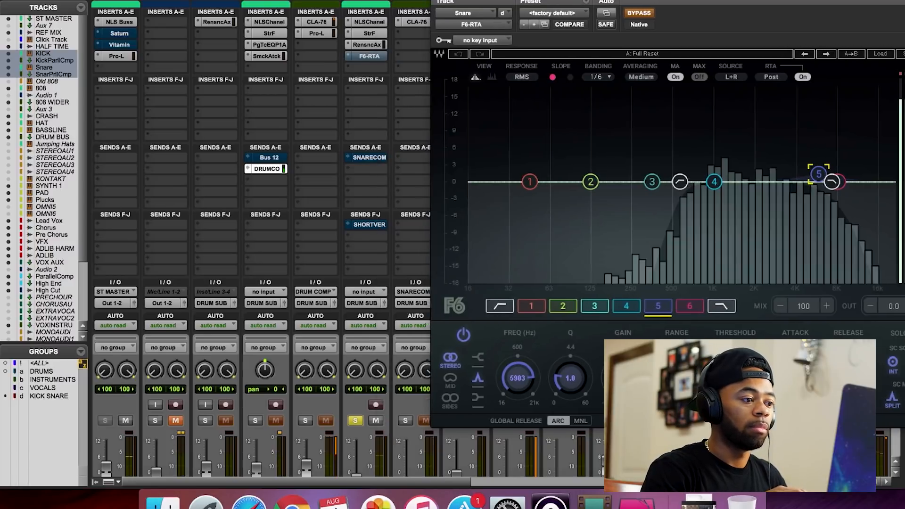
left_click(632, 14)
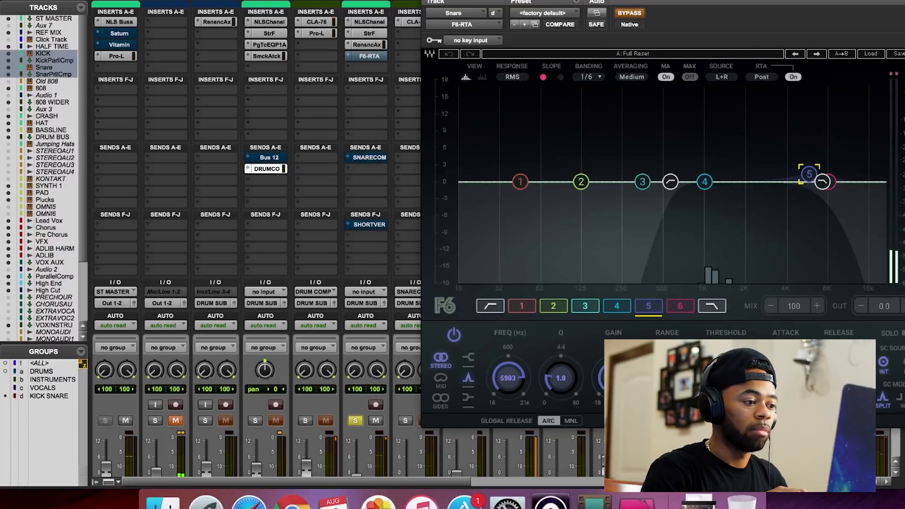
left_click(632, 14)
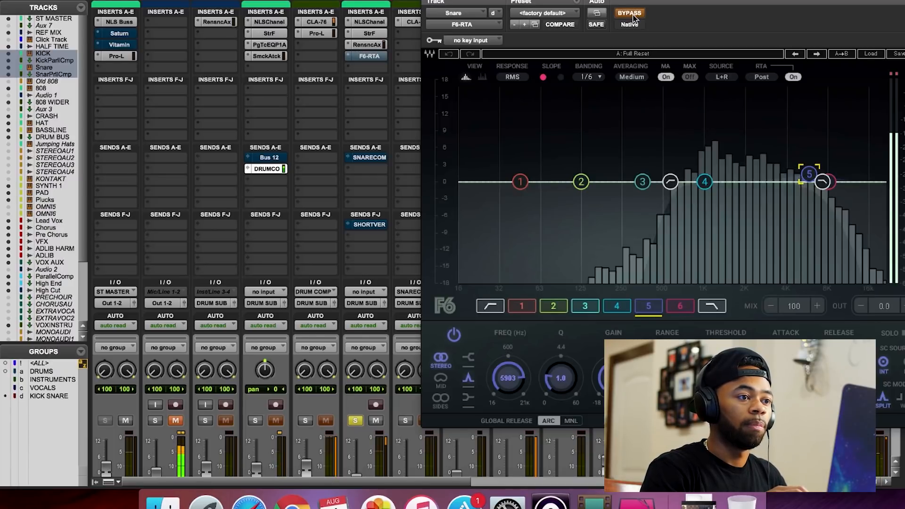
left_click(632, 14)
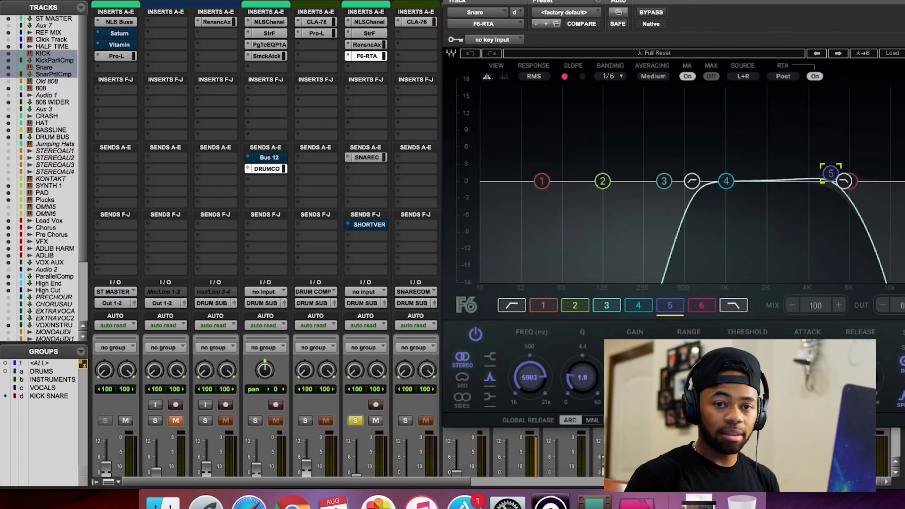
Step: Open the CLA-76 on the snare parallel compression track and solo that track alongside Snare during playback from bar 9
left_click(415, 22)
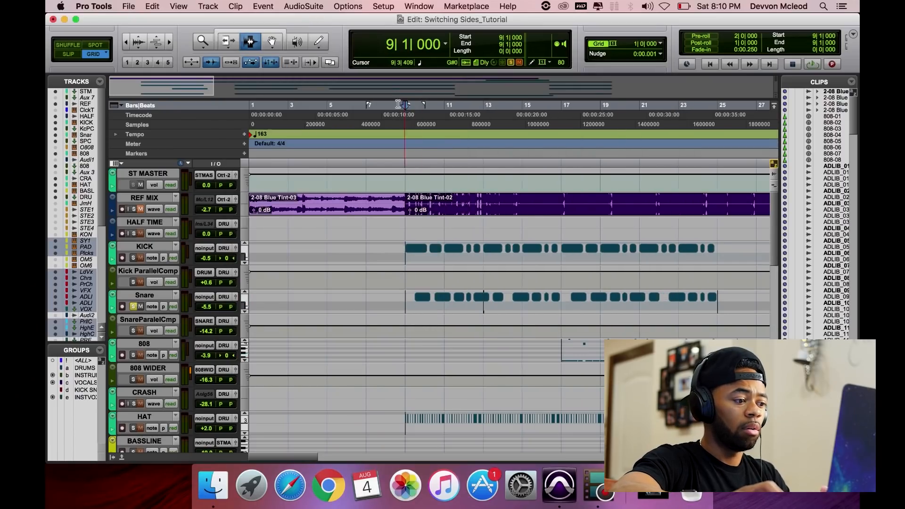
key("space")
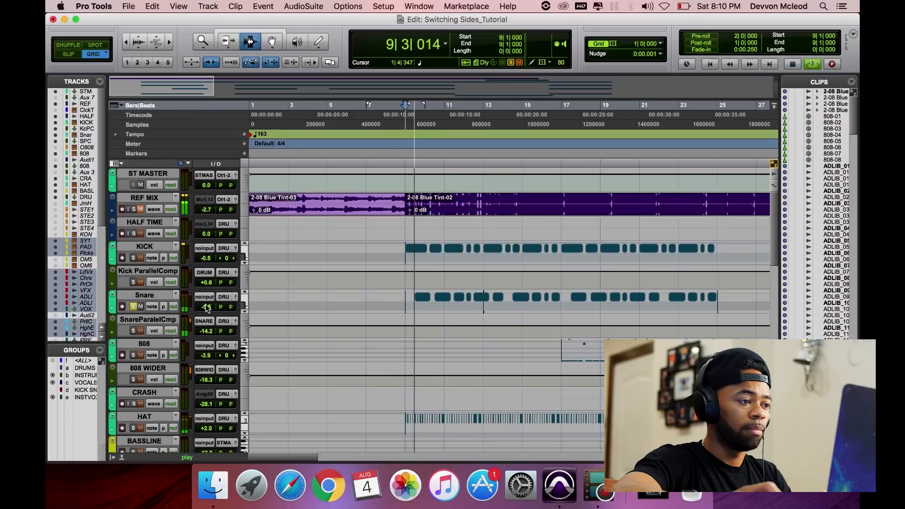
left_click(133, 332)
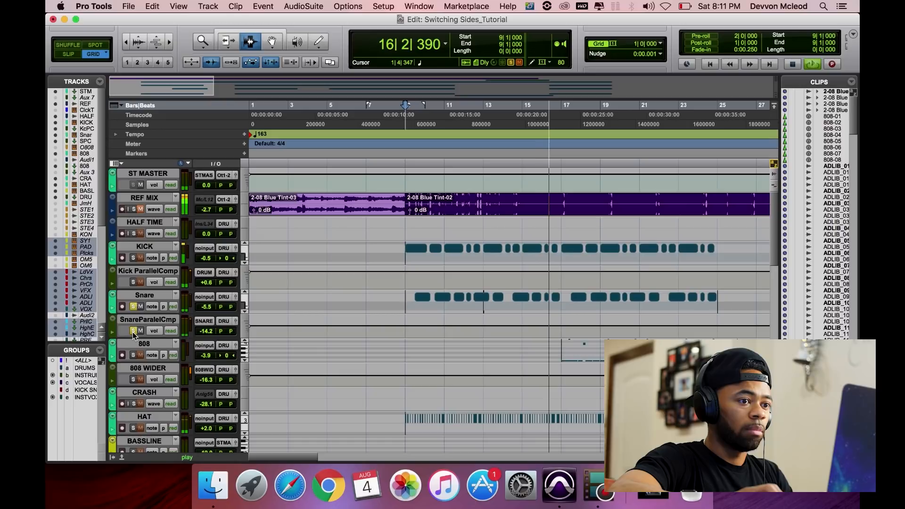
key("space")
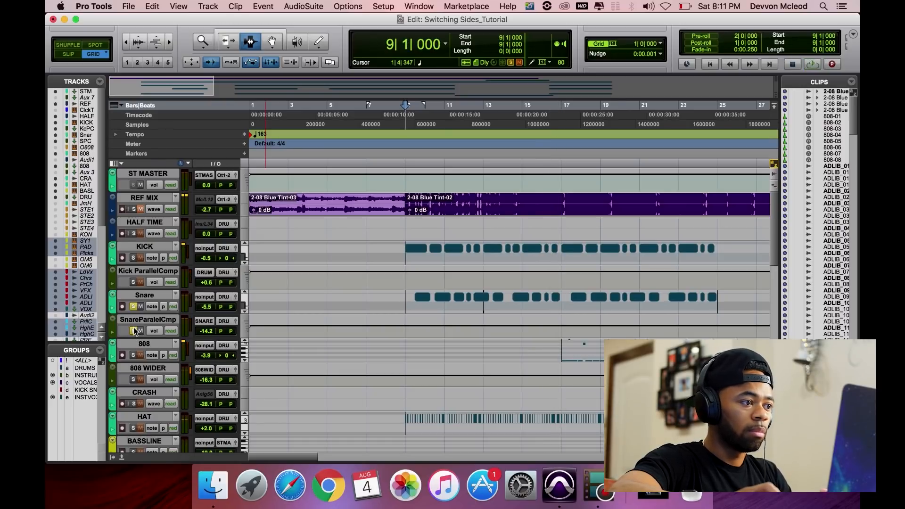